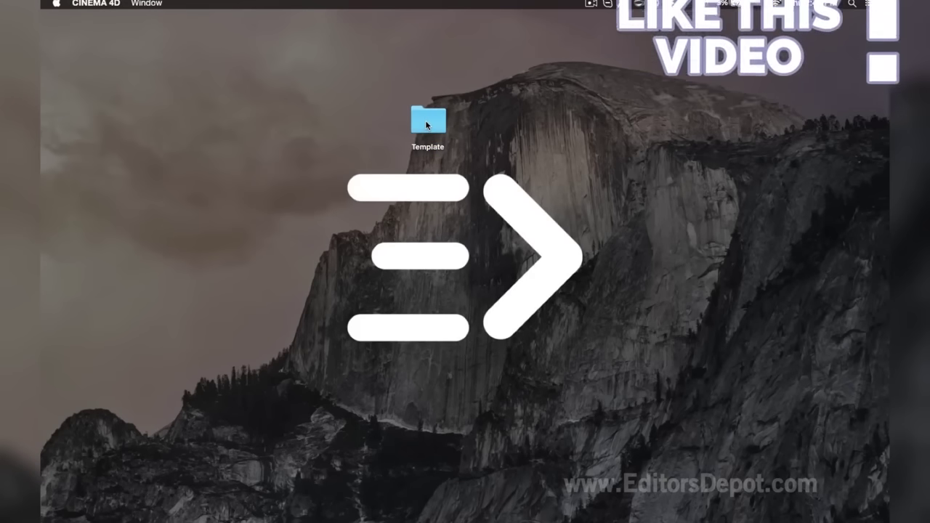
Step: Open Template V8.0.c4d from the desktop Template folder in Cinema 4D
{"action": "left_click", "coordinate": [426, 125]}
{"action": "double_click", "coordinate": [427, 125]}
{"action": "left_click", "coordinate": [481, 166]}
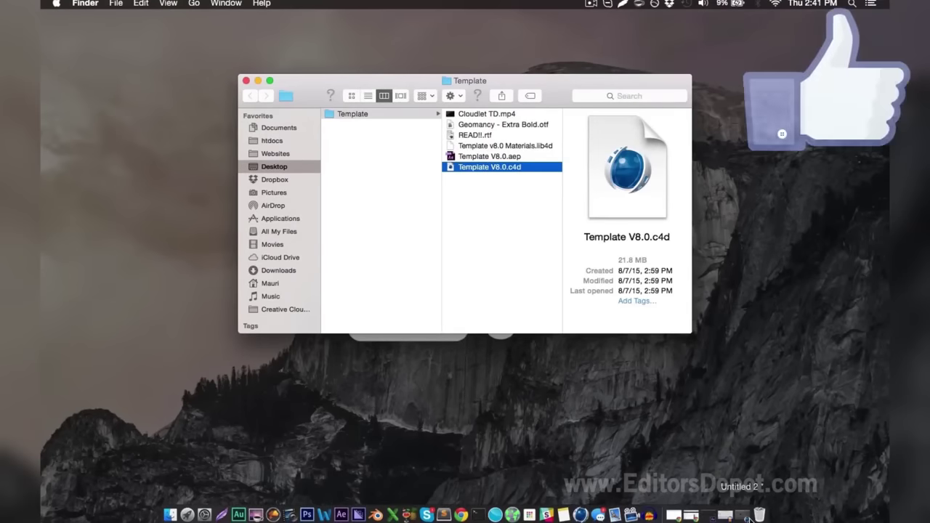
{"action": "left_click", "coordinate": [750, 516]}
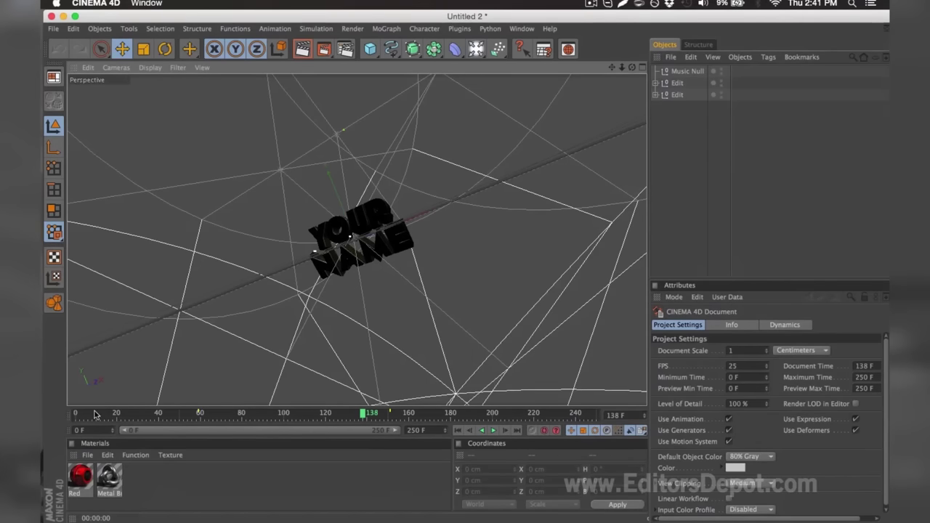
Step: Go to frame 161 and expand both Edit groups to show their MoText objects
{"action": "left_click_drag", "start_coordinate": [94, 414], "coordinate": [411, 408]}
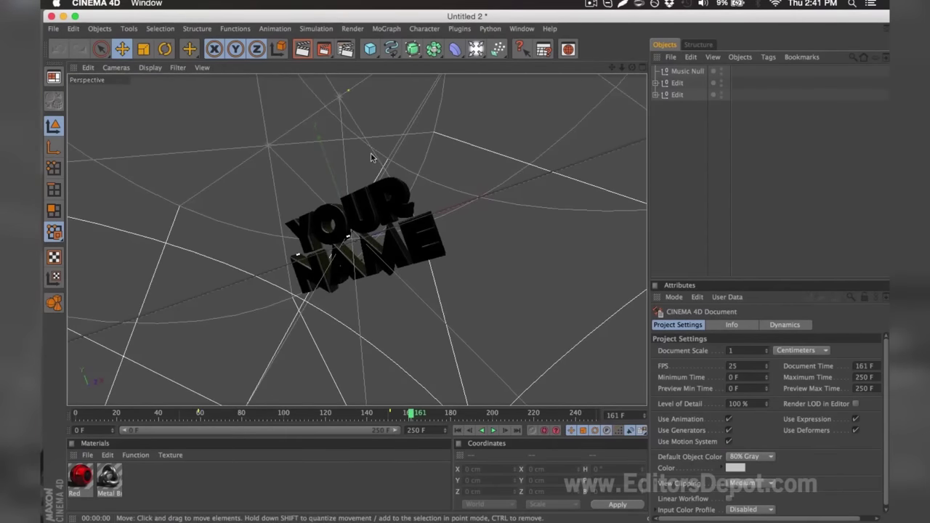
{"action": "left_click", "coordinate": [655, 83]}
{"action": "left_click", "coordinate": [657, 119]}
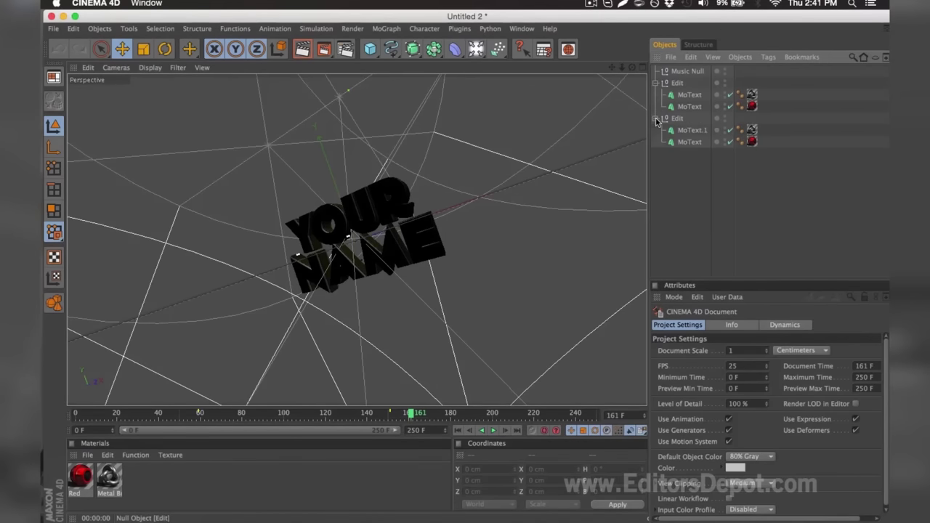
Step: Check the font of the MoText.1 NAME text, then deselect it
{"action": "left_click", "coordinate": [676, 131]}
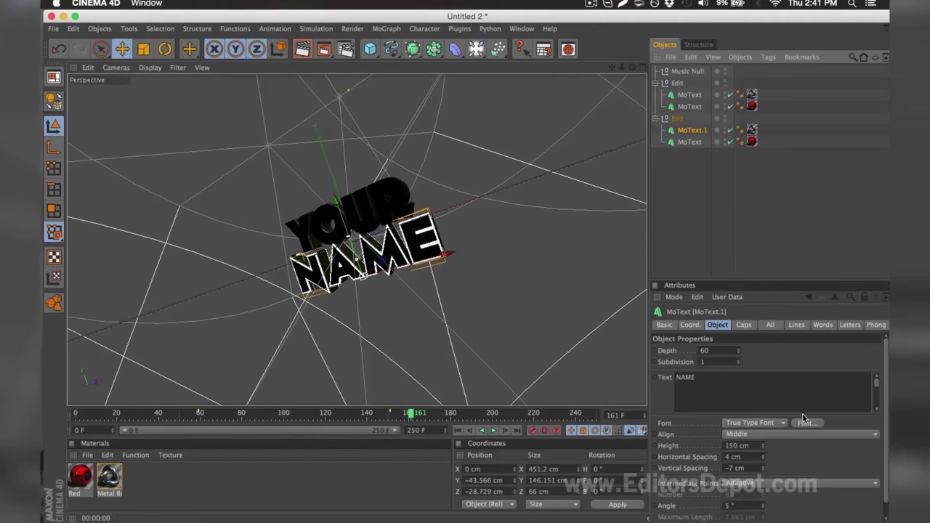
{"action": "left_click", "coordinate": [745, 337]}
{"action": "left_click", "coordinate": [807, 422]}
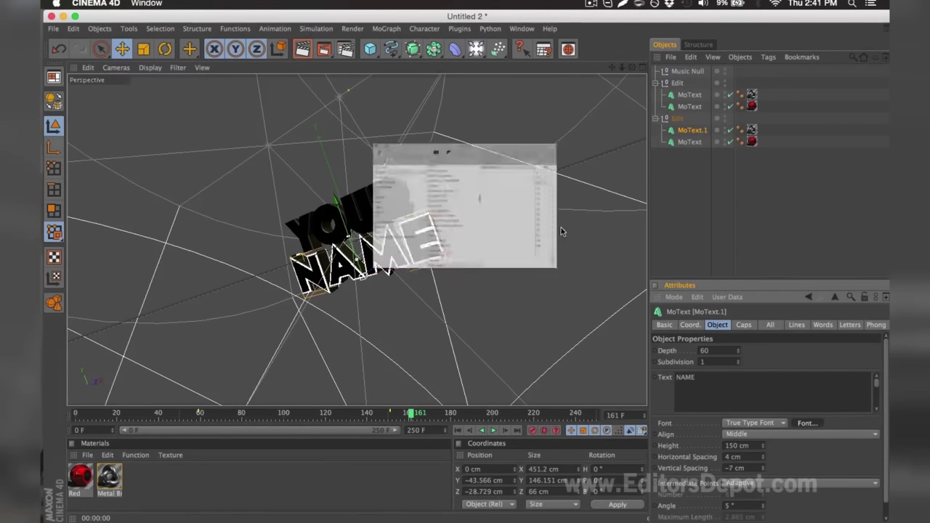
{"action": "left_click", "coordinate": [273, 79]}
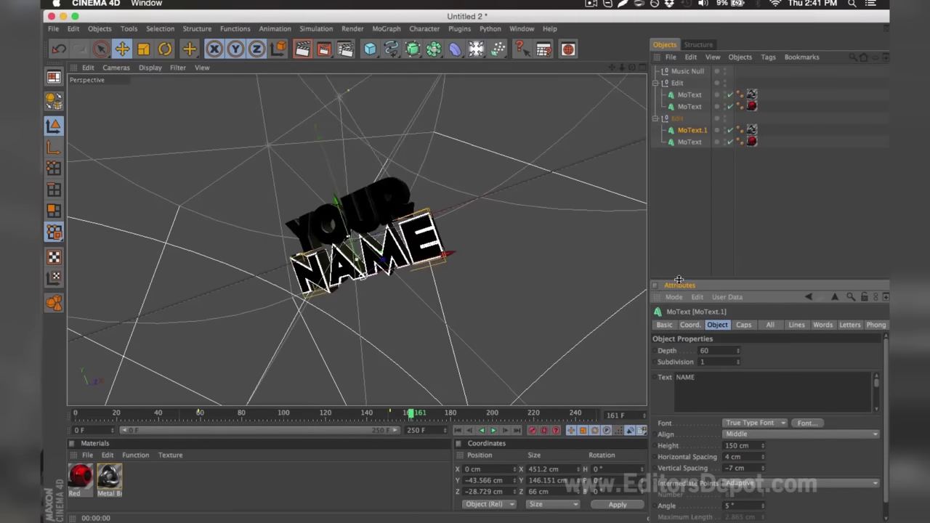
{"action": "left_click", "coordinate": [685, 242]}
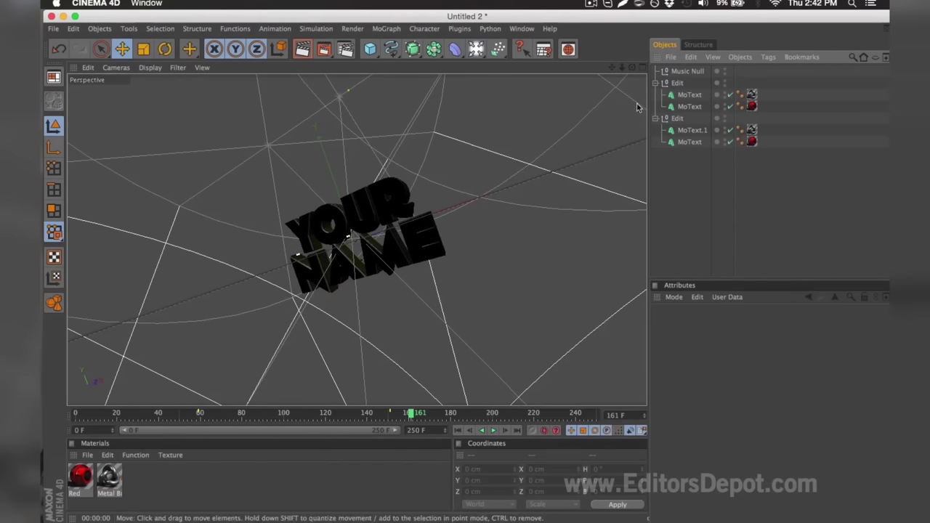
Step: Replace YOUR with EDITORS in both text objects and render the view to check
{"action": "left_click", "coordinate": [687, 97]}
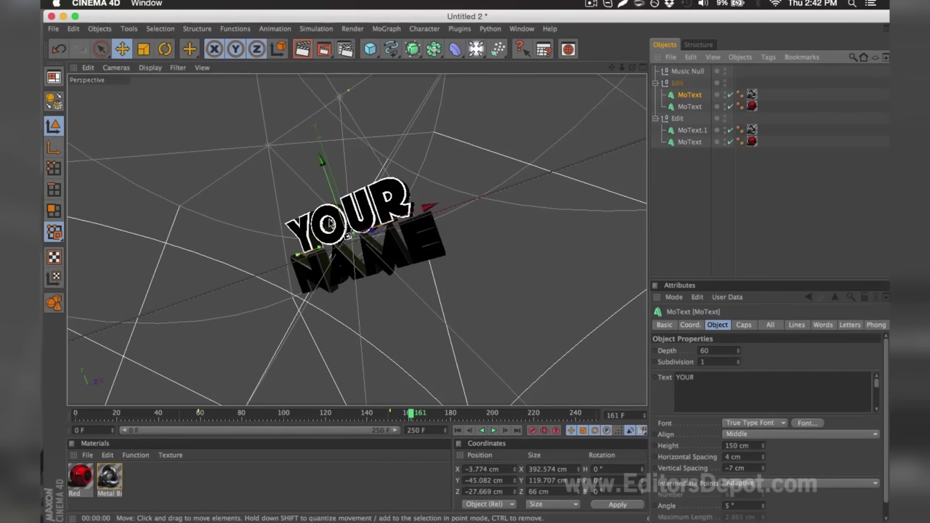
{"action": "left_click_drag", "start_coordinate": [719, 378], "coordinate": [657, 361]}
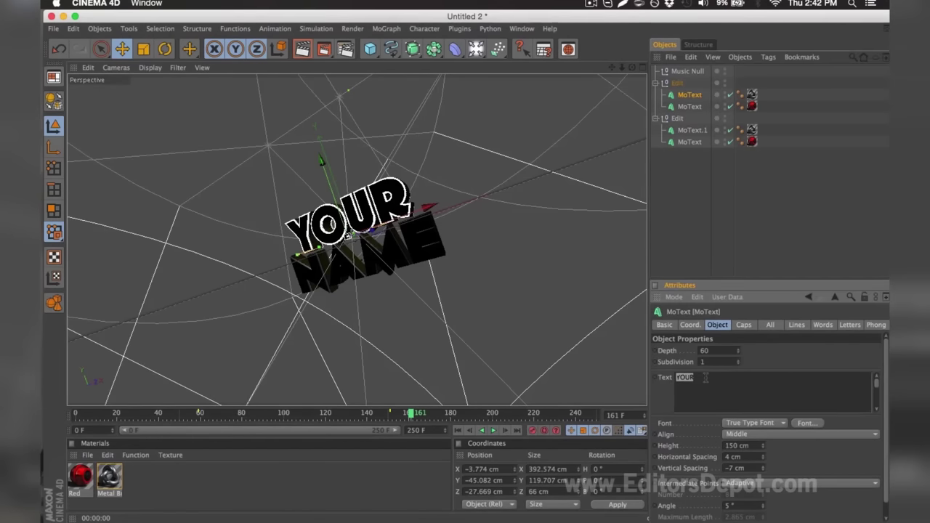
{"action": "type", "text": "EDITORS"}
{"action": "left_click", "coordinate": [690, 106]}
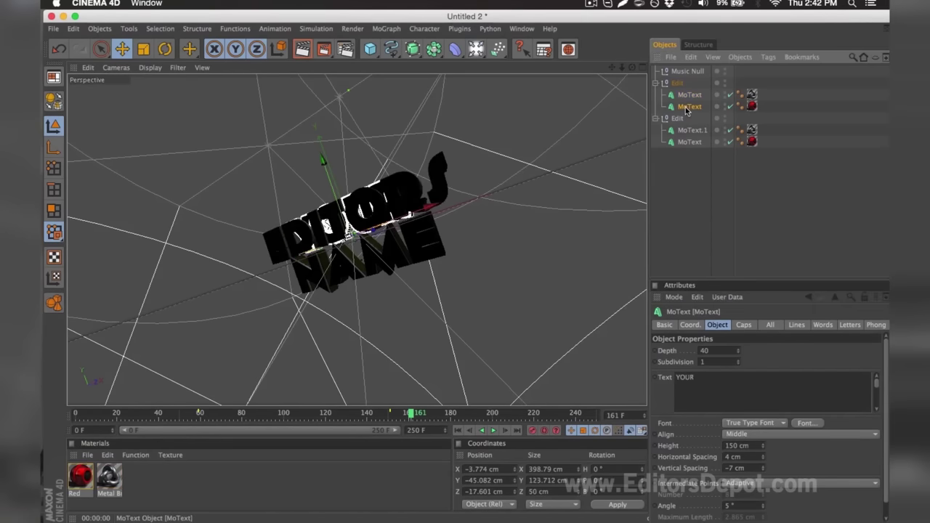
{"action": "left_click", "coordinate": [718, 384]}
{"action": "key", "text": "BackSpace"}
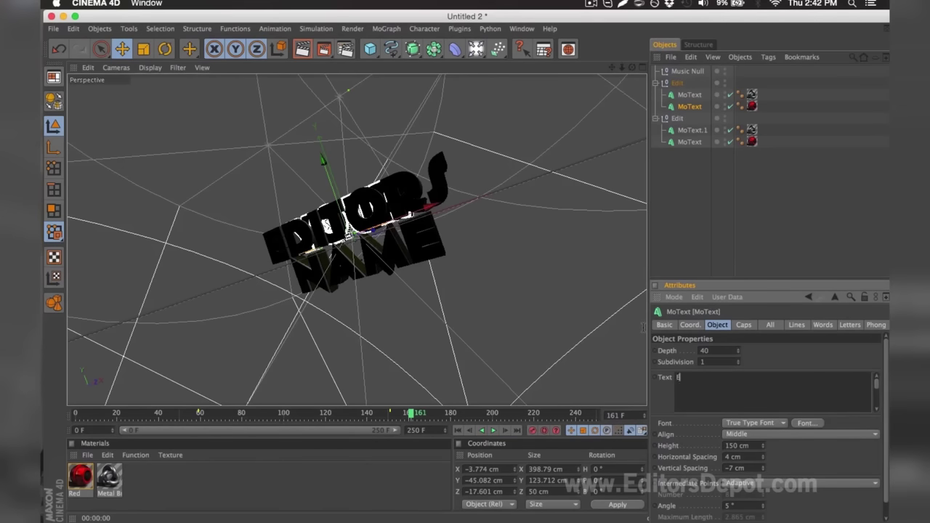
{"action": "type", "text": "EDITORS"}
{"action": "left_click", "coordinate": [694, 210]}
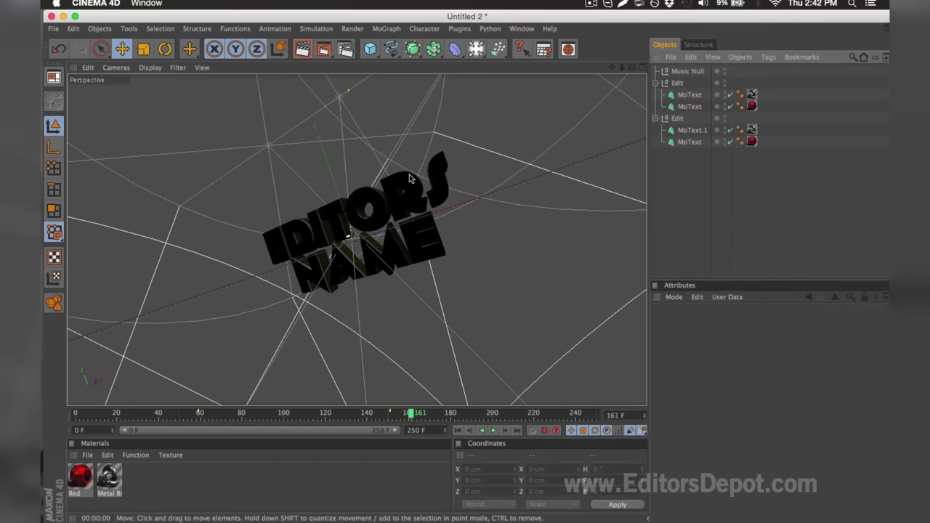
{"action": "left_click", "coordinate": [303, 49]}
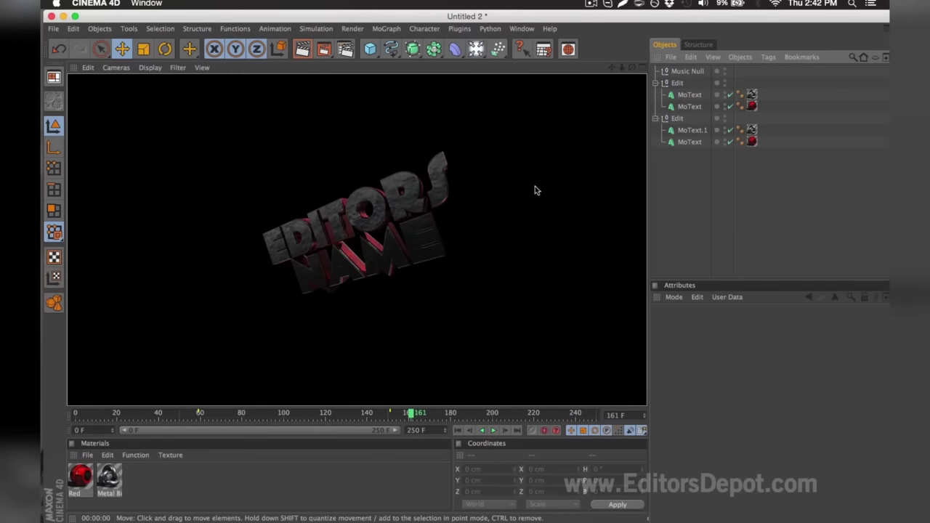
Step: Replace NAME with DEPOT in both text objects and preview-render EDITORS DEPOT
{"action": "left_click", "coordinate": [694, 130]}
{"action": "left_click", "coordinate": [690, 142], "text": "shift"}
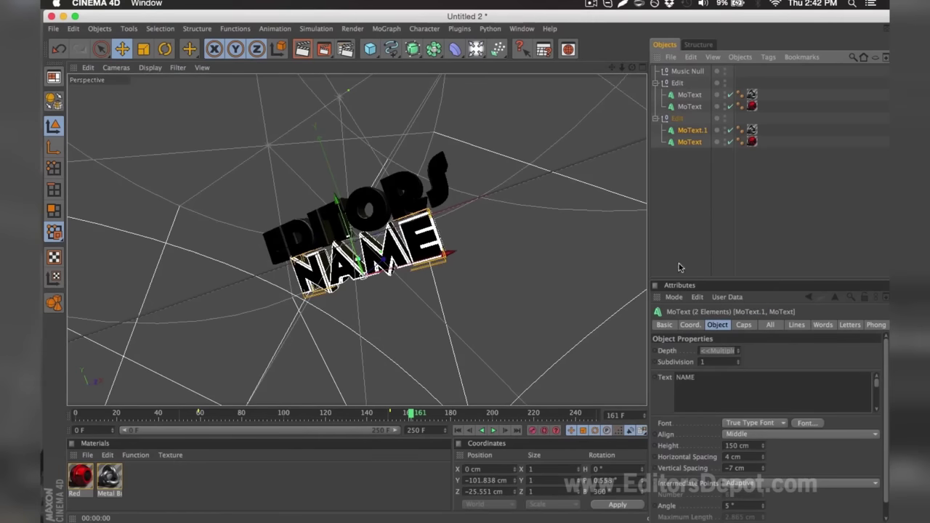
{"action": "double_click", "coordinate": [686, 377]}
{"action": "type", "text": "DEF"}
{"action": "left_click", "coordinate": [663, 197]}
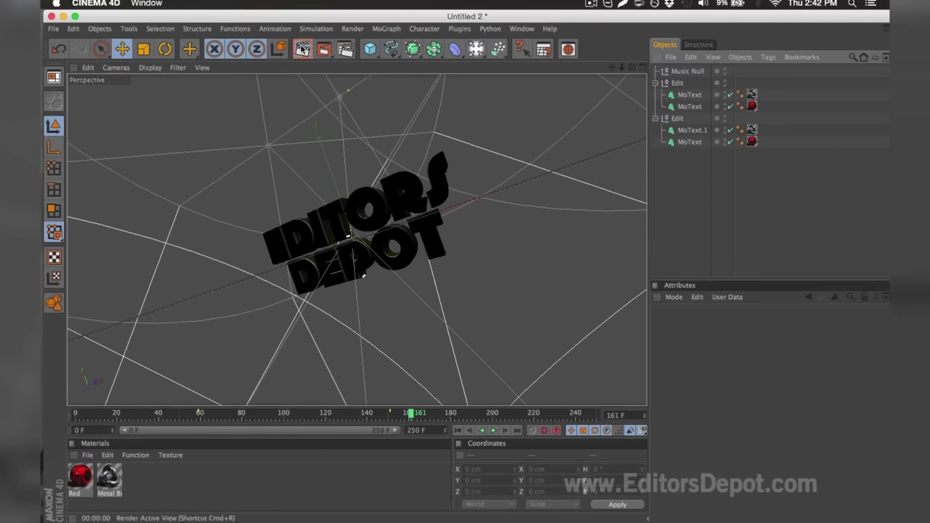
{"action": "left_click", "coordinate": [302, 49]}
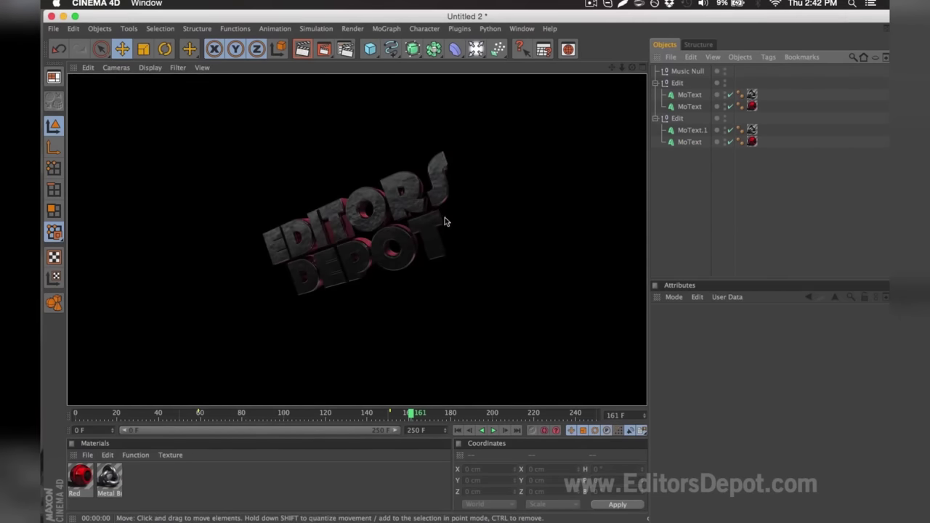
{"action": "left_click", "coordinate": [440, 143]}
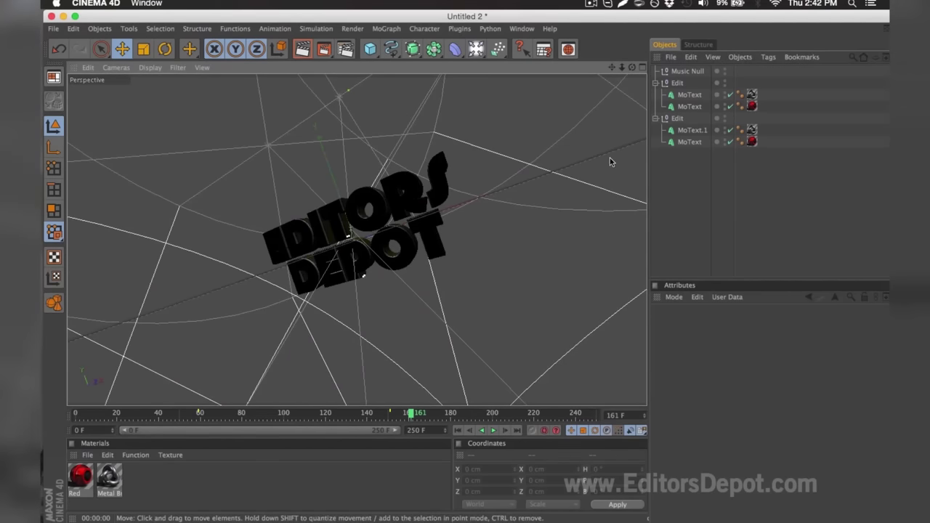
Step: Recolour the Red material to magenta (R 217, G 46, B 210)
{"action": "double_click", "coordinate": [80, 476]}
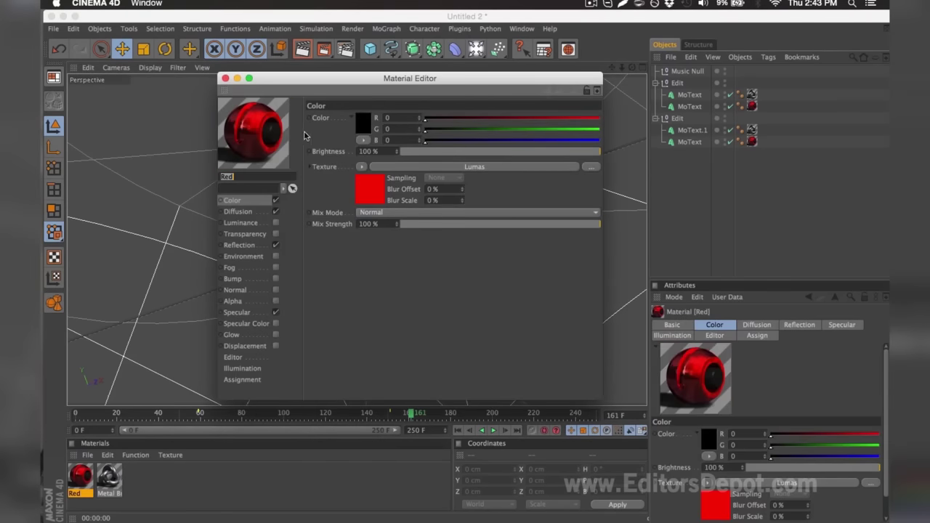
{"action": "left_click_drag", "start_coordinate": [506, 118], "coordinate": [593, 131]}
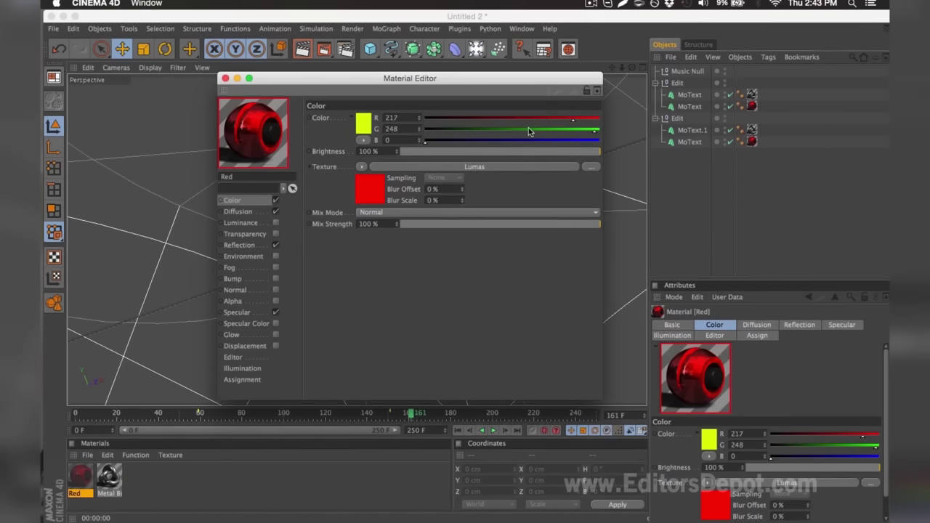
{"action": "left_click_drag", "start_coordinate": [522, 130], "coordinate": [568, 141]}
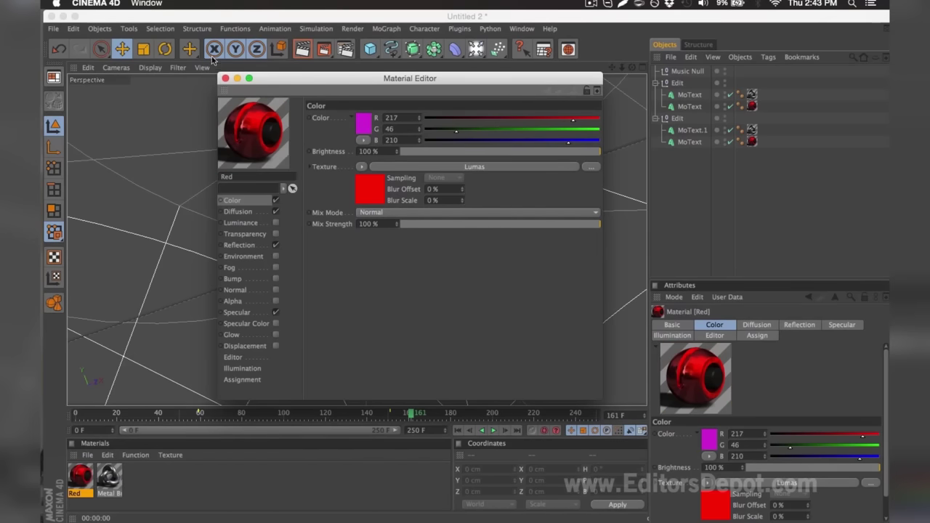
{"action": "left_click", "coordinate": [225, 78]}
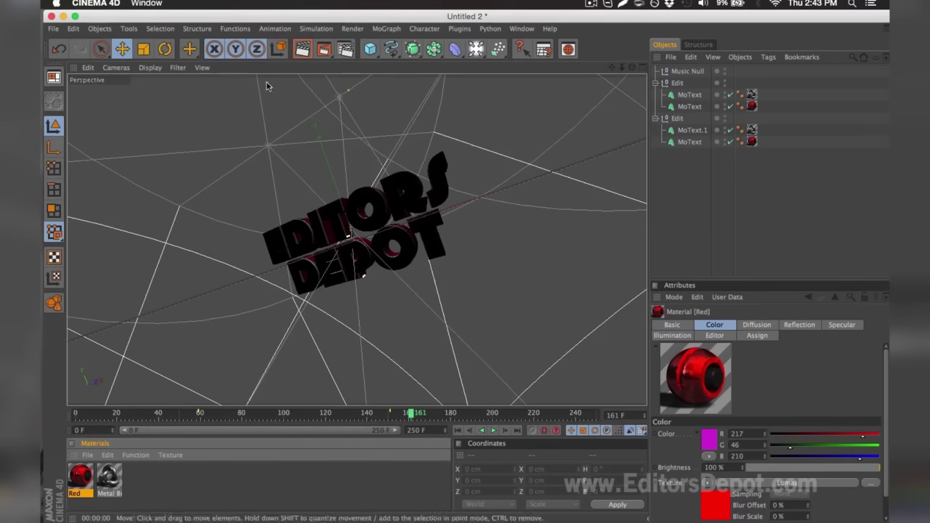
{"action": "left_click", "coordinate": [346, 51]}
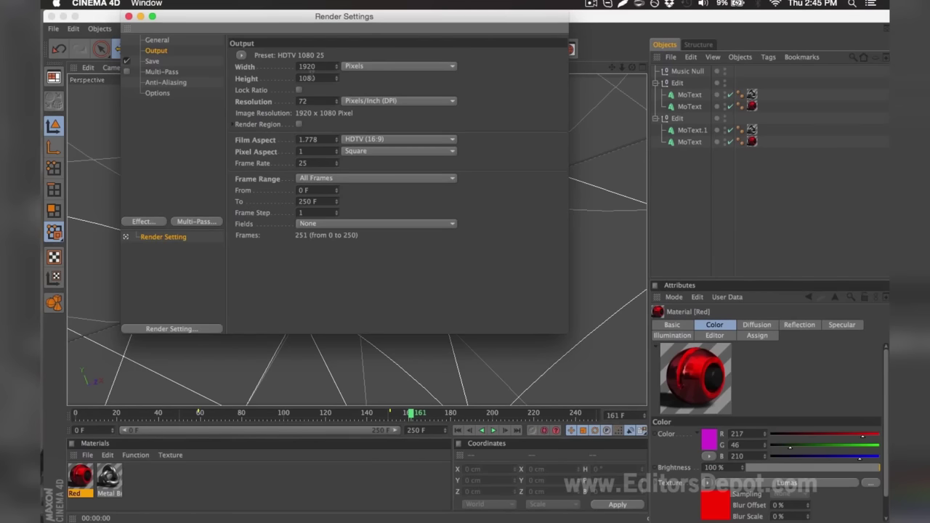
Step: Keep the render frame range at All Frames and the save format at PNG
{"action": "left_click", "coordinate": [310, 182]}
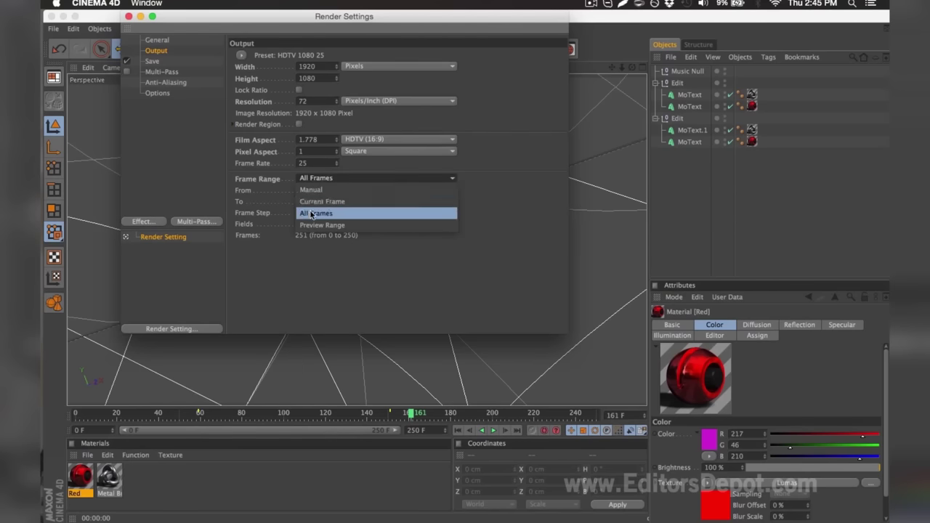
{"action": "left_click", "coordinate": [310, 211]}
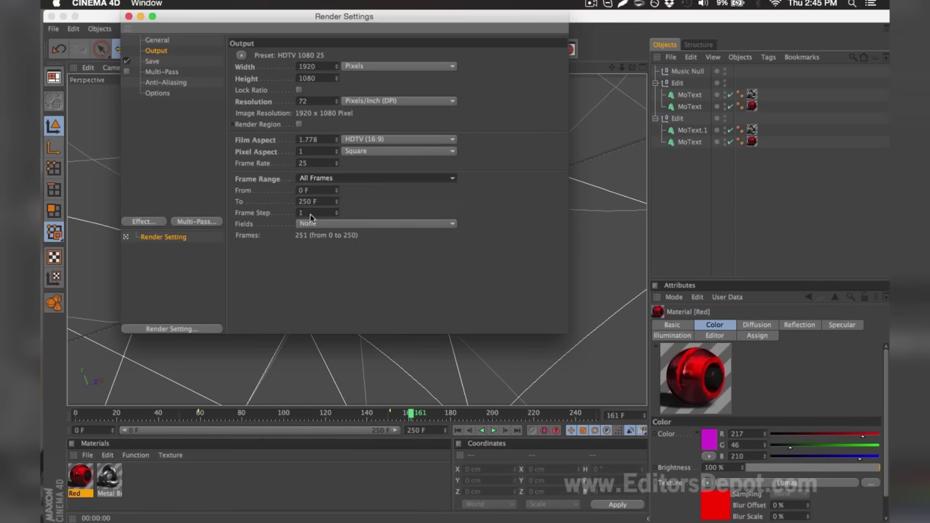
{"action": "left_click", "coordinate": [185, 61]}
{"action": "left_click", "coordinate": [321, 90]}
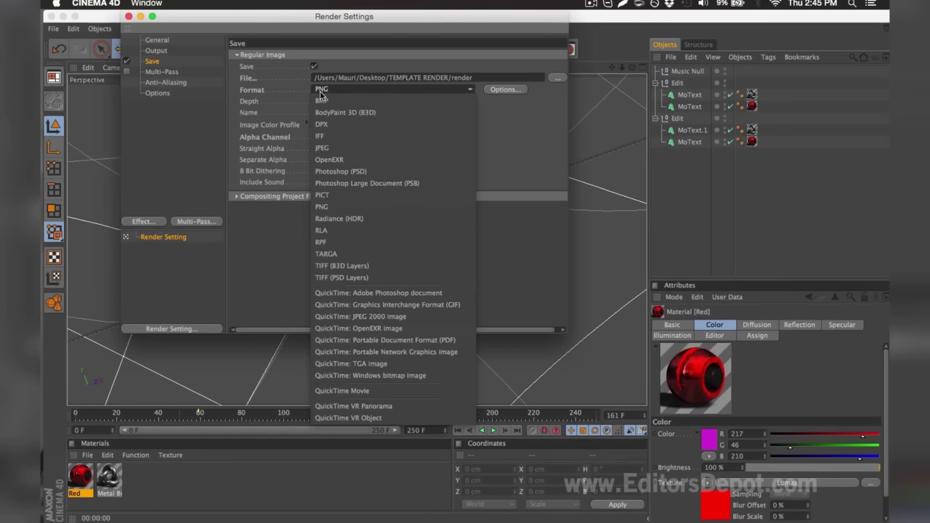
{"action": "left_click", "coordinate": [320, 91]}
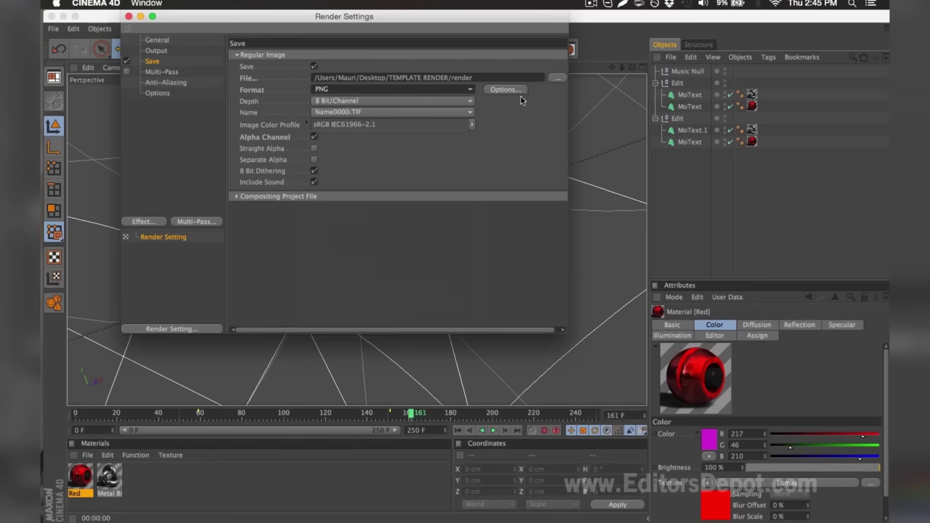
Step: Save rendered frames as 'render' in the desktop TEMPLATE RENDER folder
{"action": "left_click", "coordinate": [554, 78]}
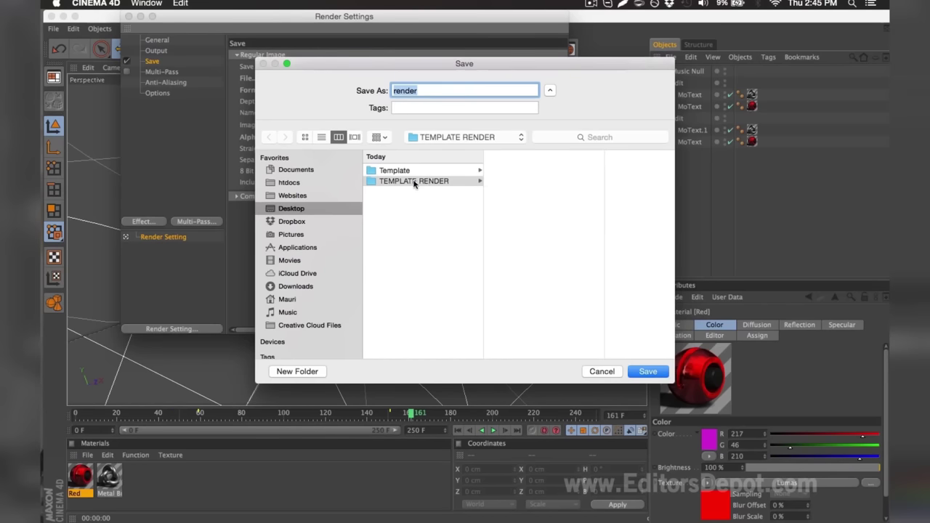
{"action": "left_click", "coordinate": [420, 91]}
{"action": "left_click_drag", "start_coordinate": [420, 90], "coordinate": [393, 90]}
{"action": "left_click", "coordinate": [419, 90]}
{"action": "key", "text": "Return"}
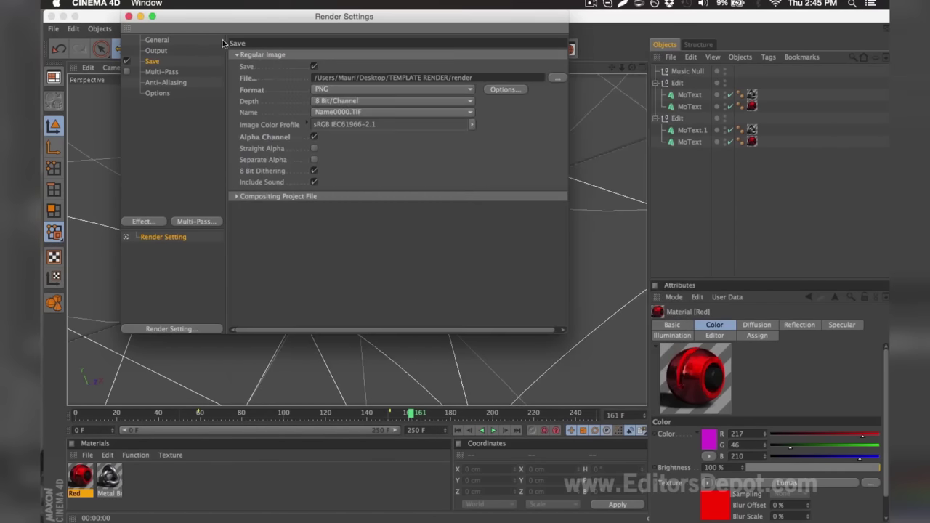
{"action": "left_click", "coordinate": [128, 17]}
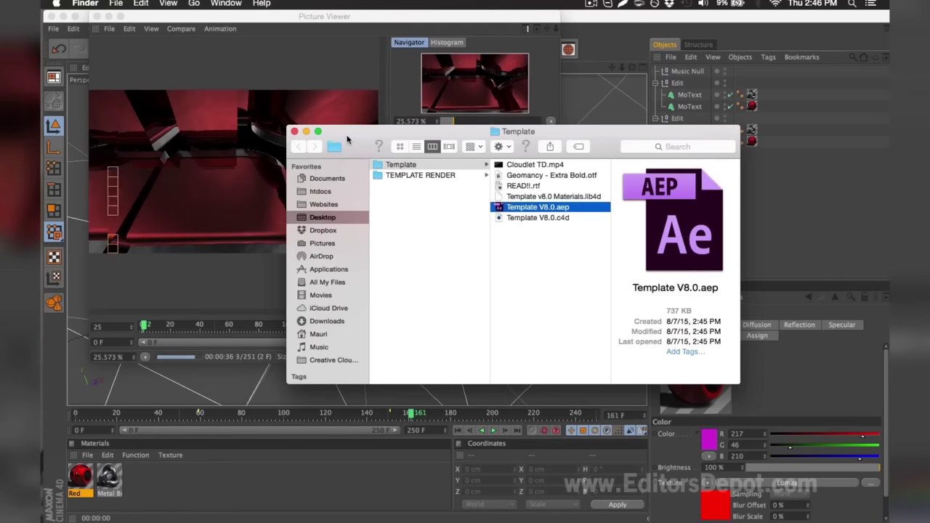
Step: Open Template V8.0.aep, accepting the conversion alert and the two-missing-files warning
{"action": "double_click", "coordinate": [533, 207]}
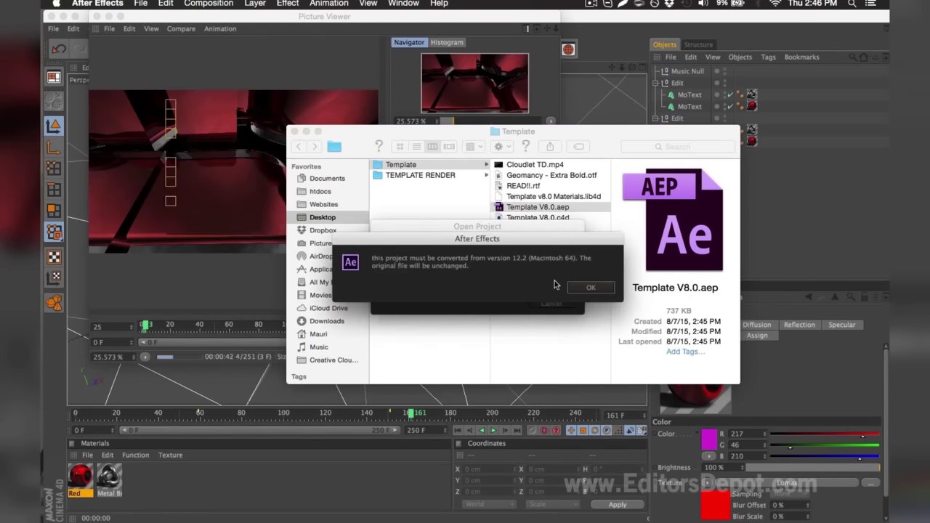
{"action": "left_click", "coordinate": [587, 288]}
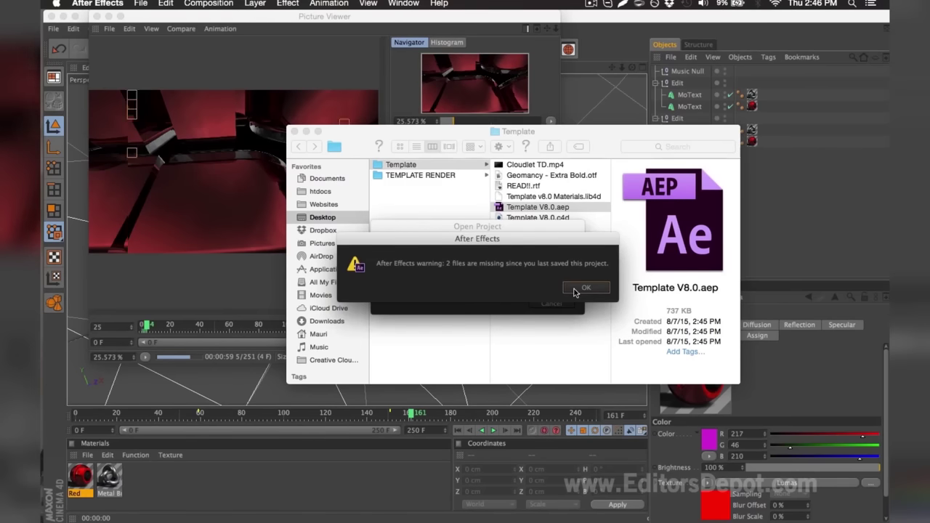
{"action": "left_click", "coordinate": [574, 290]}
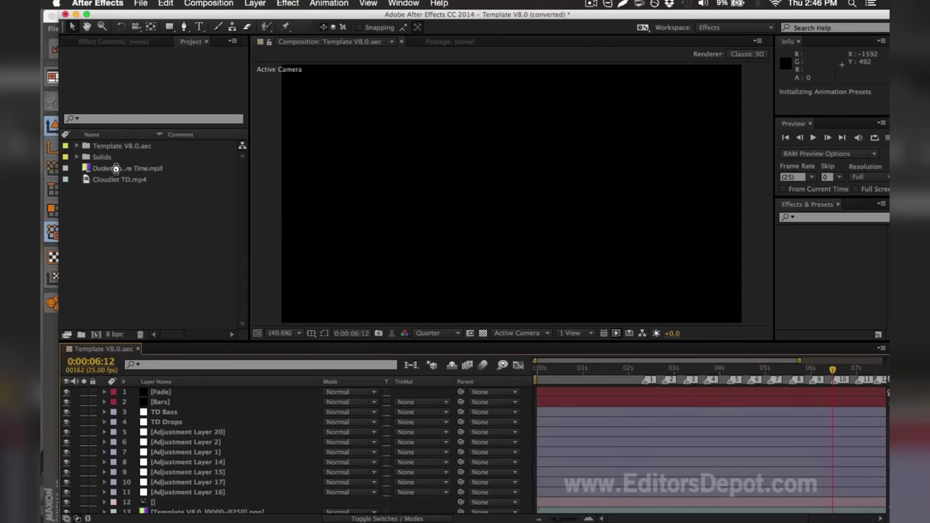
{"action": "left_click", "coordinate": [103, 169]}
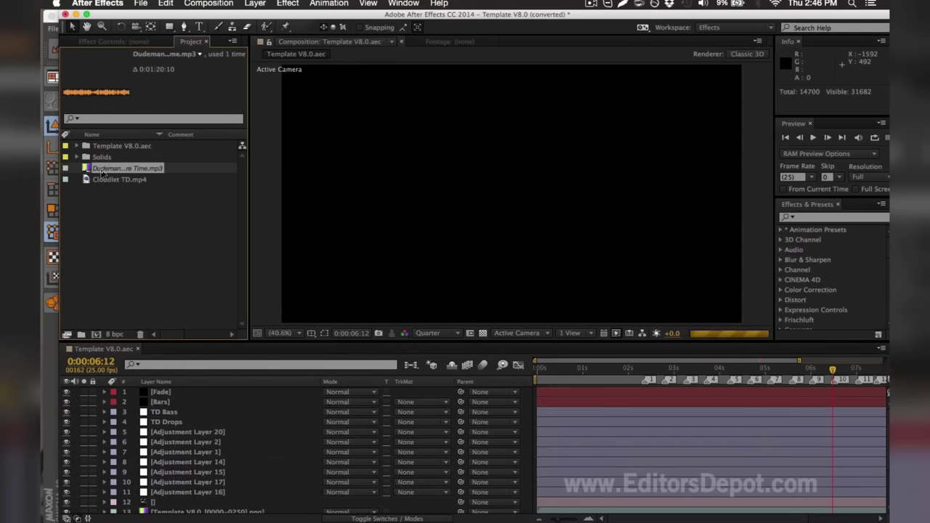
{"action": "key", "text": "super+h"}
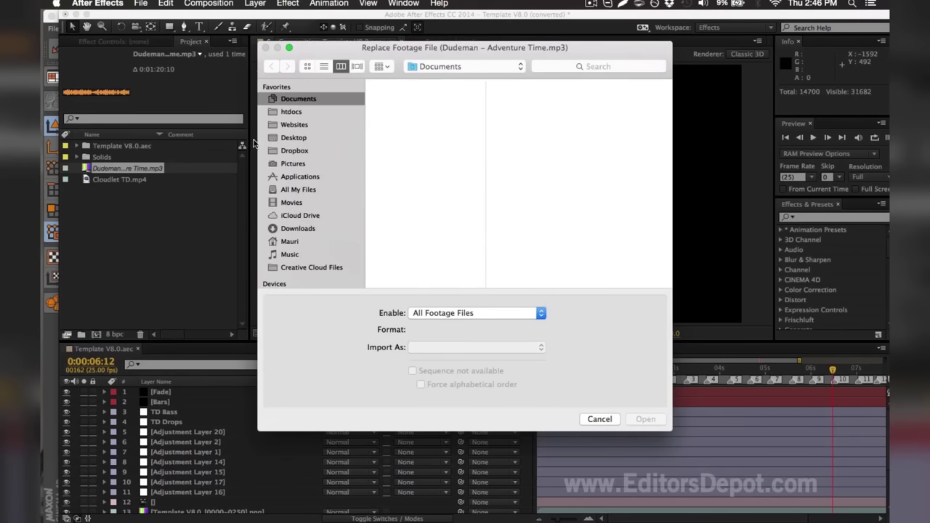
{"action": "left_click", "coordinate": [270, 139]}
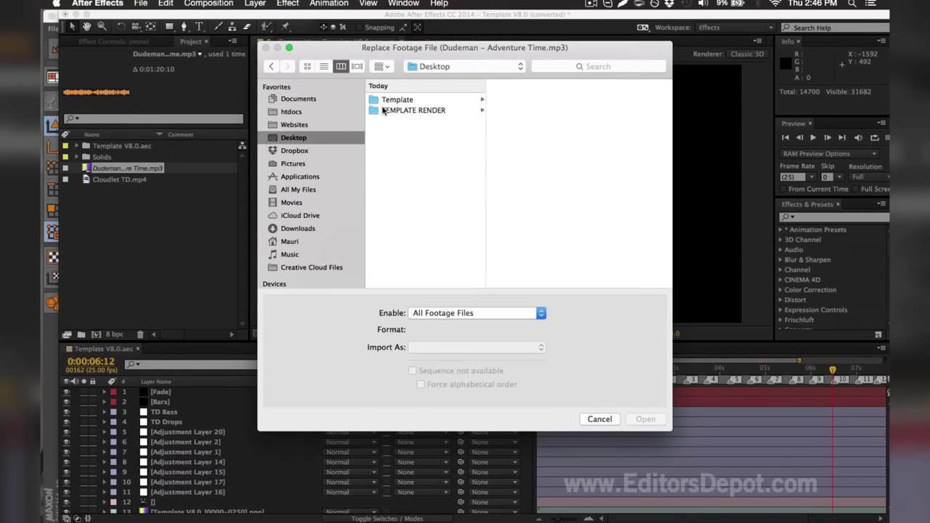
{"action": "left_click", "coordinate": [379, 101]}
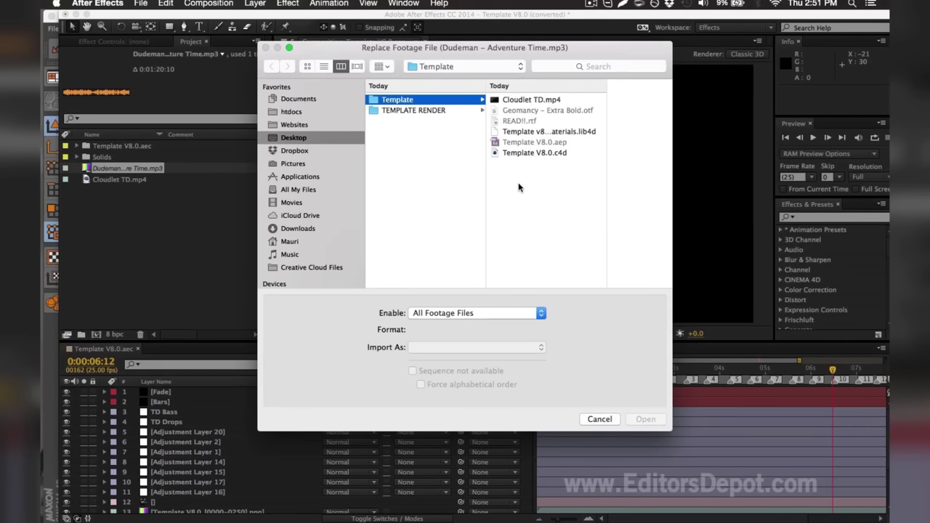
{"action": "key", "text": "Escape"}
Step: Rename the Dudeman - Adventure Time.mp3 item and exit, so it shows 44.100 kHz stereo audio
{"action": "right_click", "coordinate": [164, 172]}
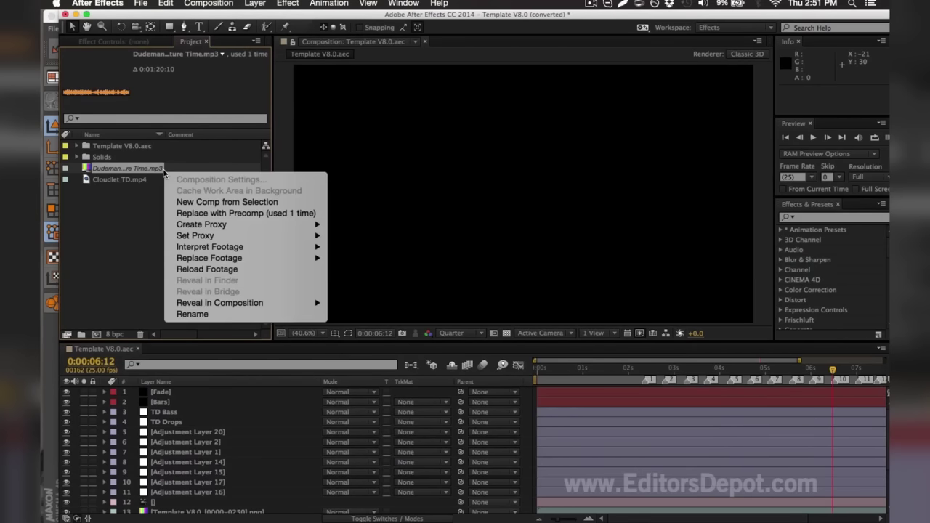
{"action": "left_click", "coordinate": [201, 314]}
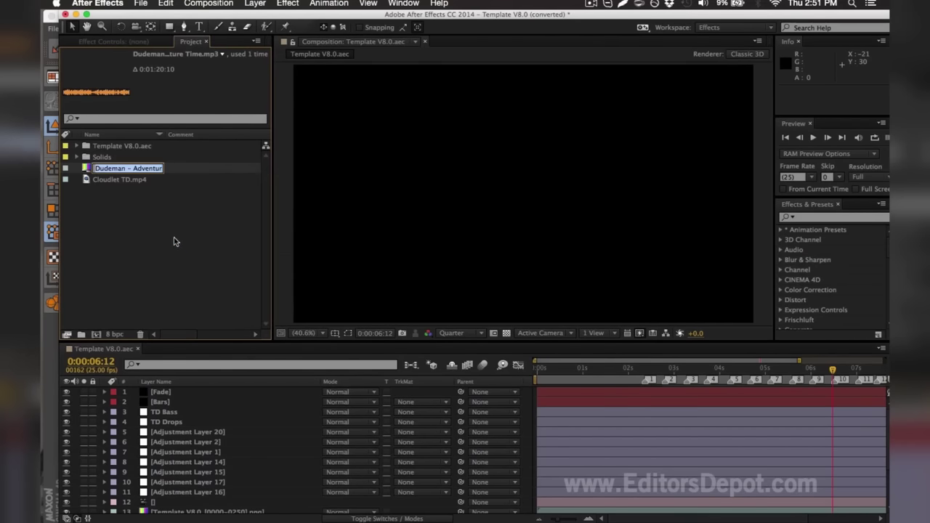
{"action": "left_click", "coordinate": [156, 168]}
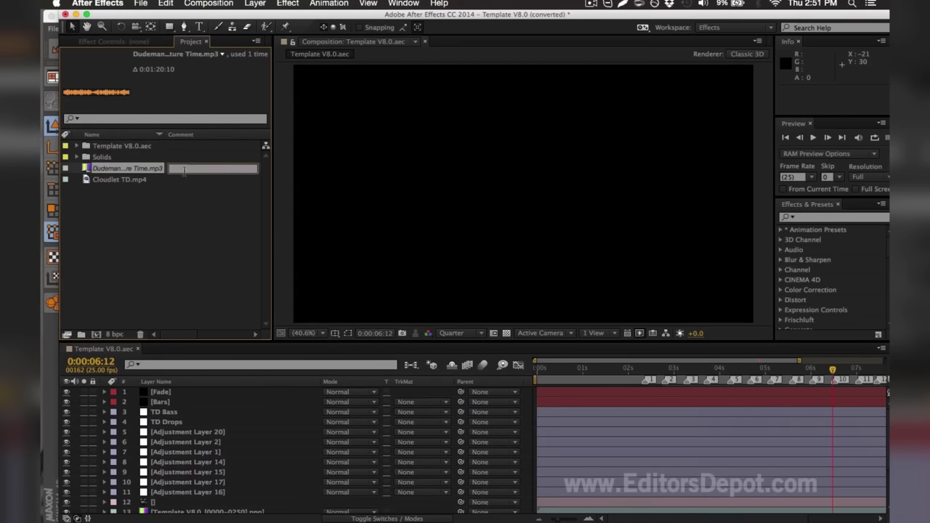
{"action": "left_click", "coordinate": [187, 213]}
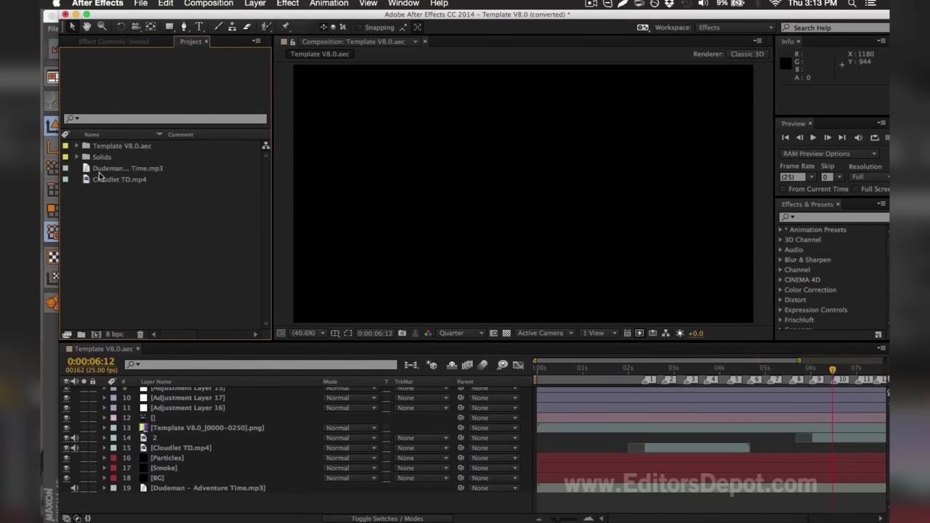
{"action": "left_click", "coordinate": [116, 169]}
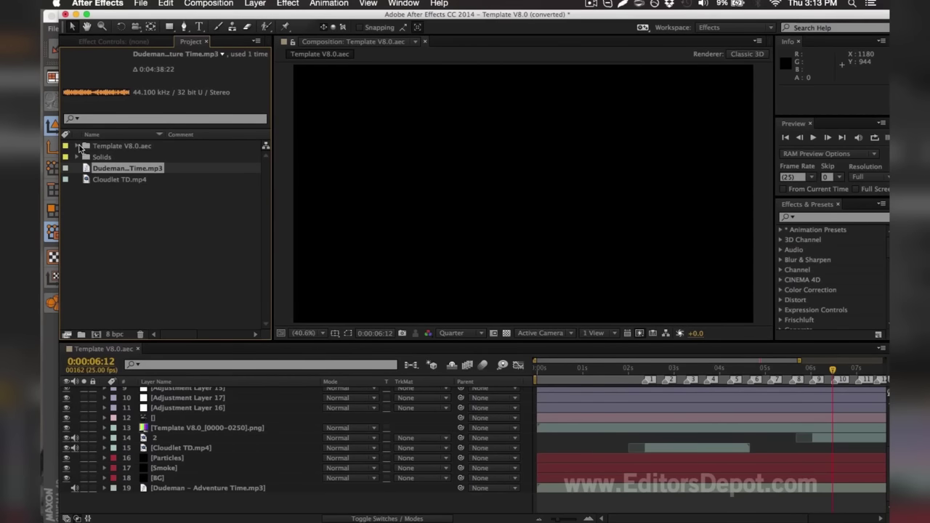
Step: Replace the missing Template V8.0 footage with the render0000–render0250 PNG sequence from TEMPLATE RENDER
{"action": "left_click", "coordinate": [78, 148]}
{"action": "left_click", "coordinate": [115, 169]}
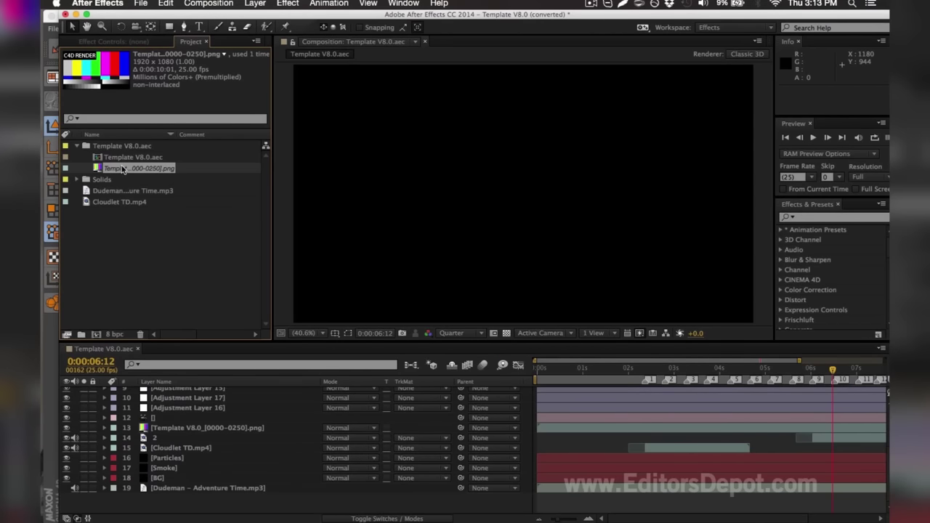
{"action": "key", "text": "super+h"}
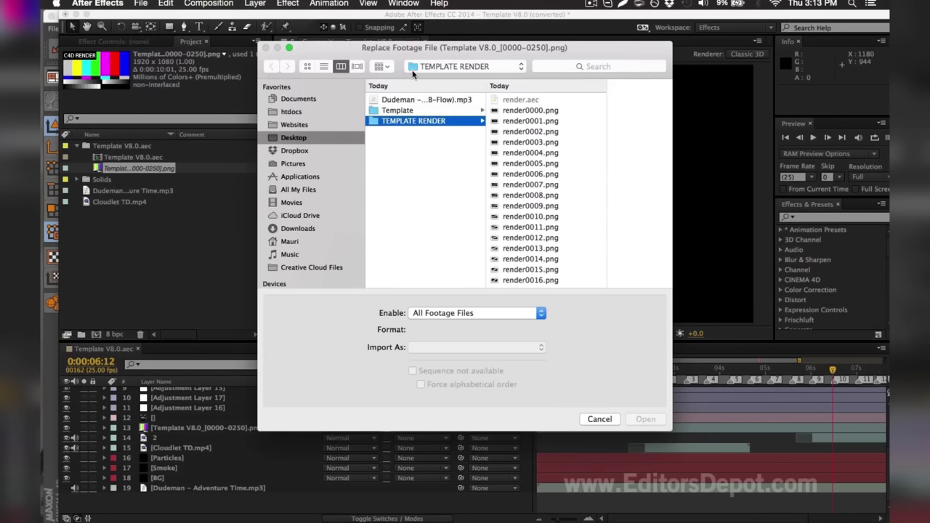
{"action": "left_click", "coordinate": [526, 110]}
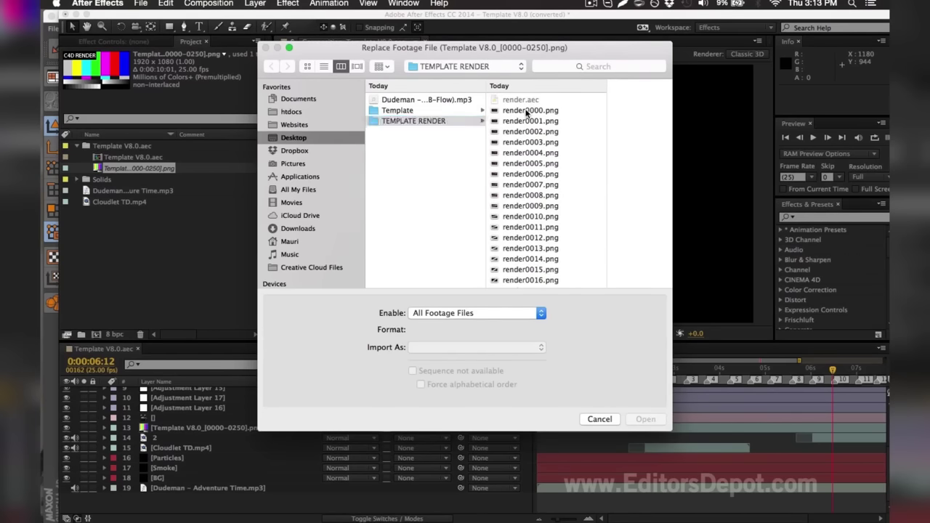
{"action": "scroll", "coordinate": [536, 115], "scroll_direction": "down", "scroll_amount": 3}
{"action": "left_click_drag", "start_coordinate": [547, 103], "coordinate": [546, 283]}
{"action": "scroll", "coordinate": [545, 283], "scroll_direction": "down", "scroll_amount": 10}
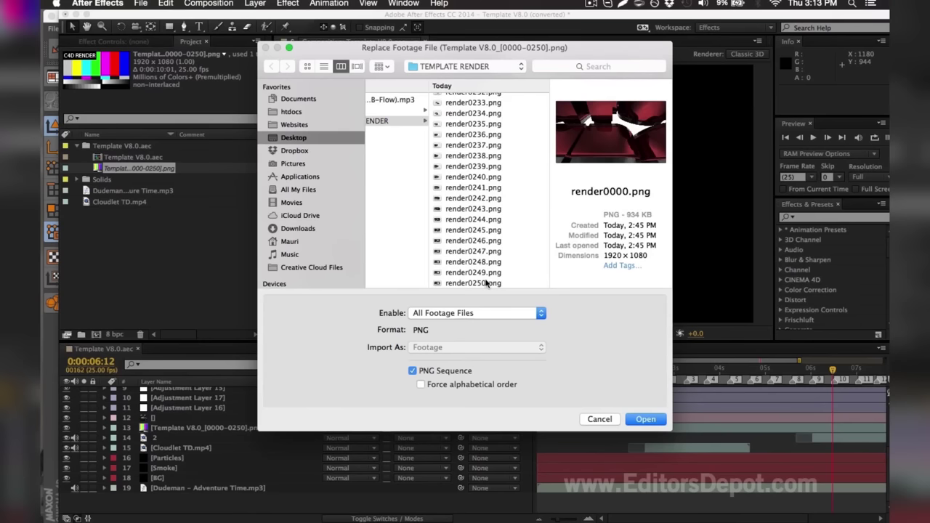
{"action": "left_click", "coordinate": [487, 283], "text": "shift"}
{"action": "left_click", "coordinate": [443, 371]}
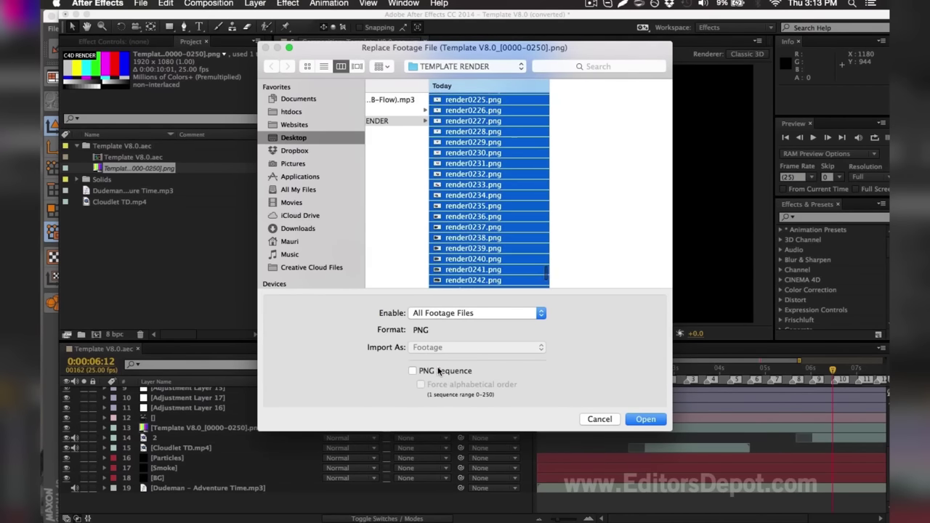
{"action": "left_click", "coordinate": [417, 372]}
{"action": "left_click", "coordinate": [646, 419]}
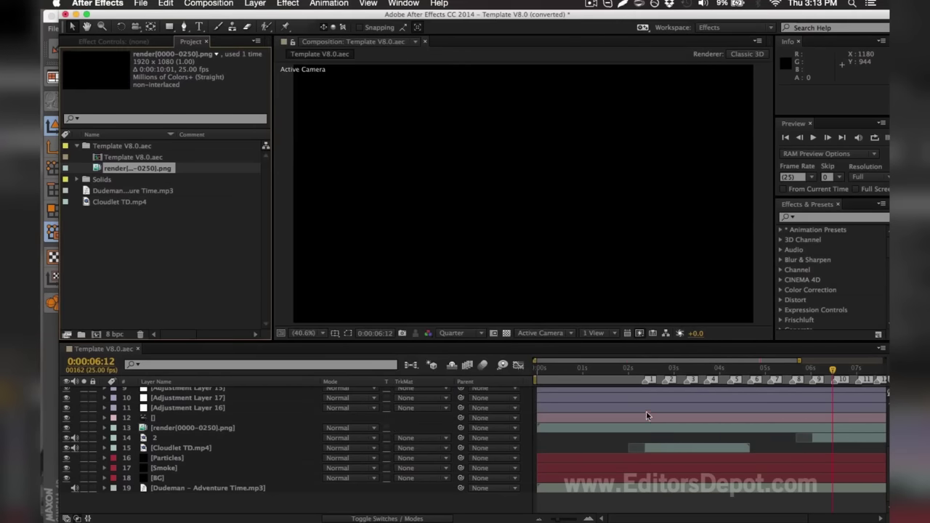
Step: Move the current time to 0:00:02:04, then select the TD Bass layer and Adjustment Layer 16
{"action": "scroll", "coordinate": [605, 433], "scroll_direction": "up", "scroll_amount": 5}
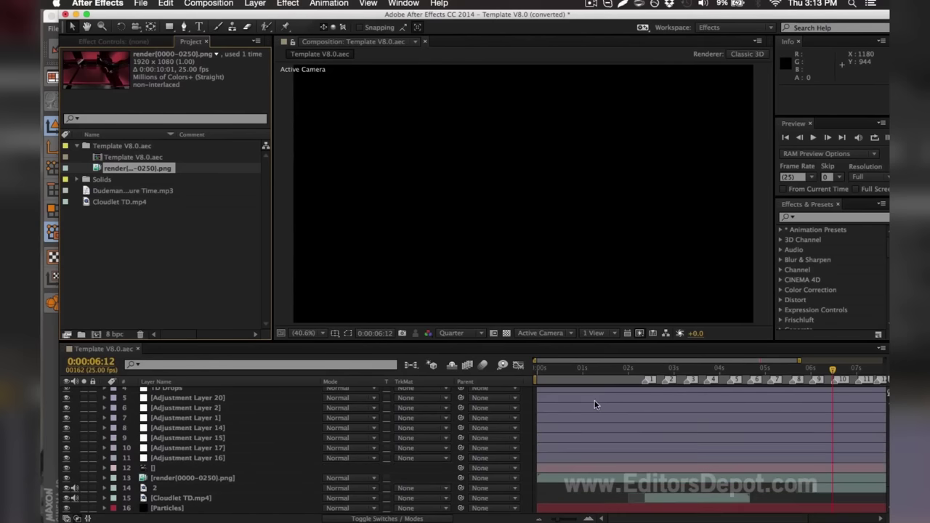
{"action": "left_click", "coordinate": [590, 369]}
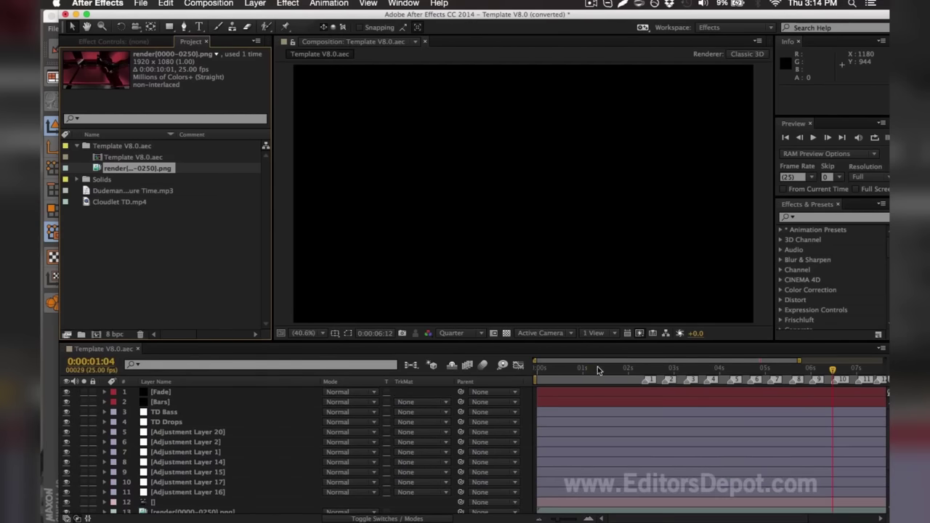
{"action": "left_click", "coordinate": [634, 369]}
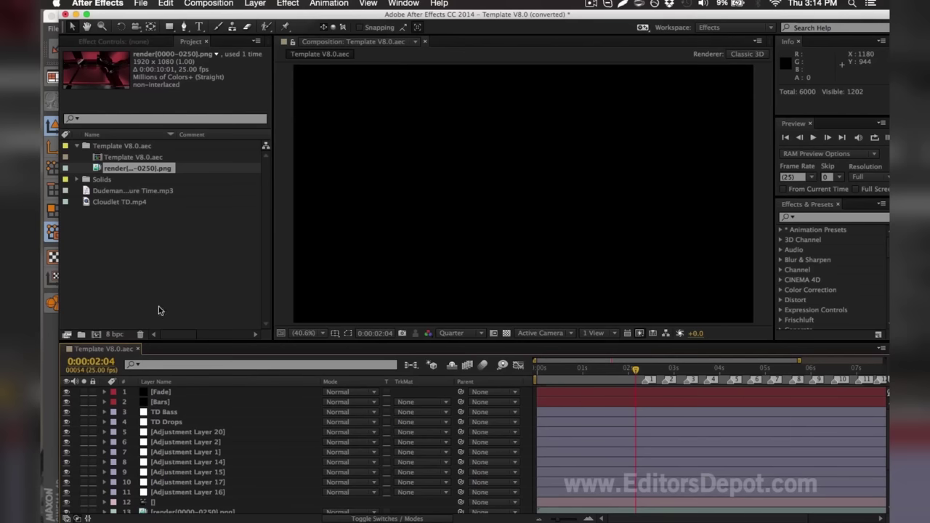
{"action": "left_click", "coordinate": [163, 414]}
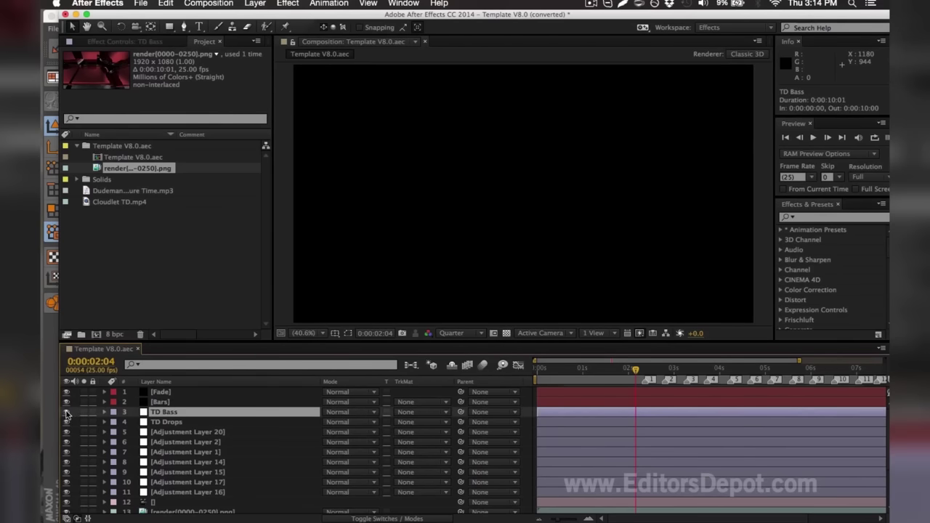
{"action": "left_click", "coordinate": [177, 493]}
Step: Hide Adjustment Layers 20–16, then switch them back on one by one
{"action": "left_click", "coordinate": [175, 432], "text": "shift"}
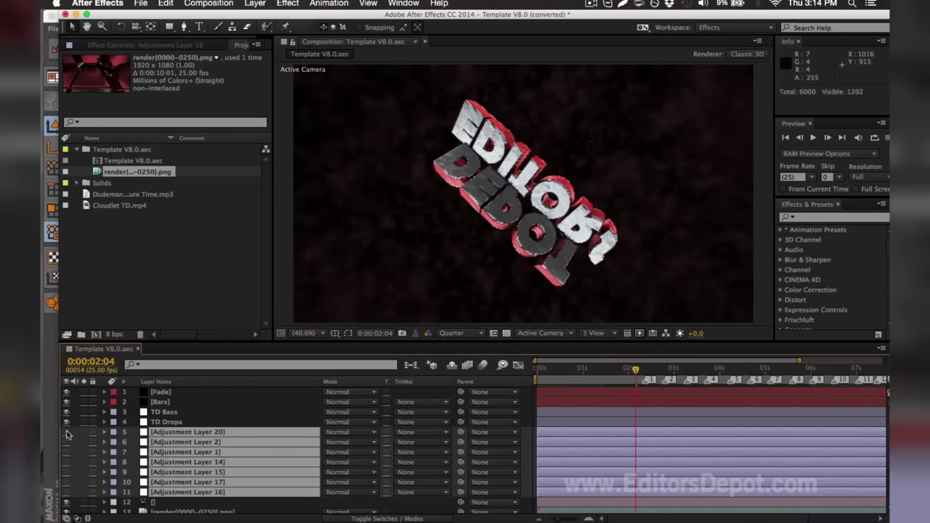
{"action": "left_click", "coordinate": [76, 501]}
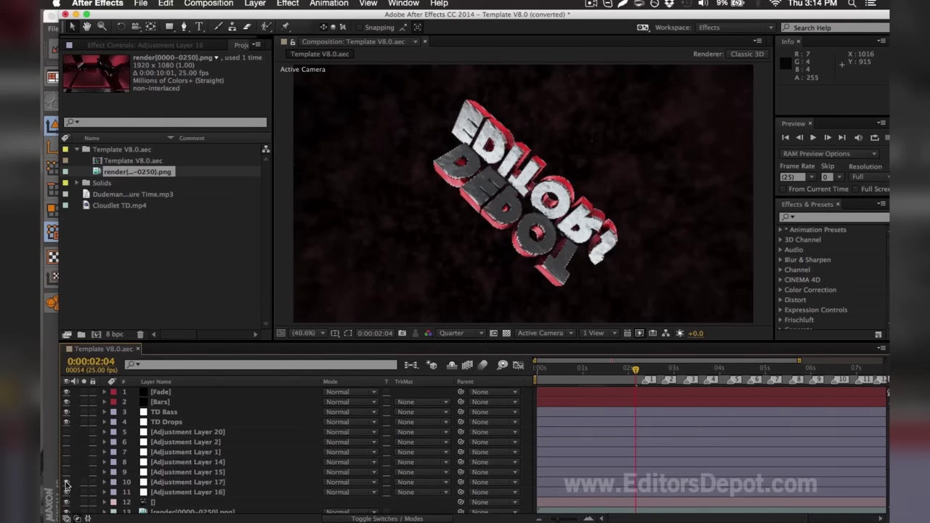
{"action": "left_click", "coordinate": [66, 483]}
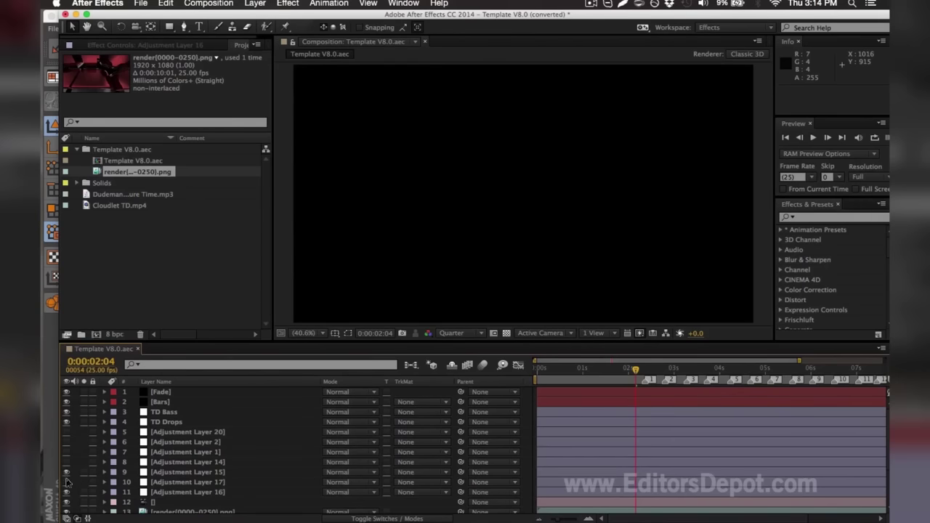
{"action": "left_click", "coordinate": [66, 483]}
{"action": "left_click", "coordinate": [66, 462]}
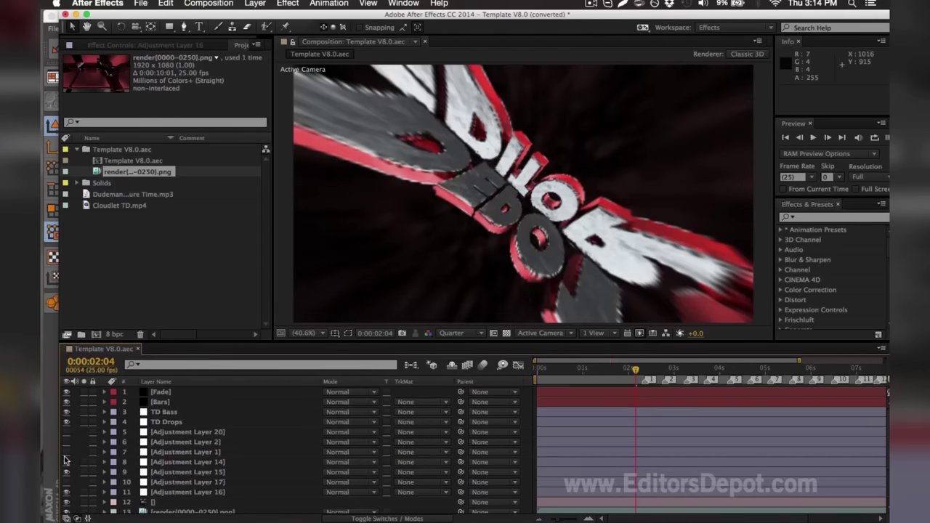
{"action": "left_click", "coordinate": [66, 452]}
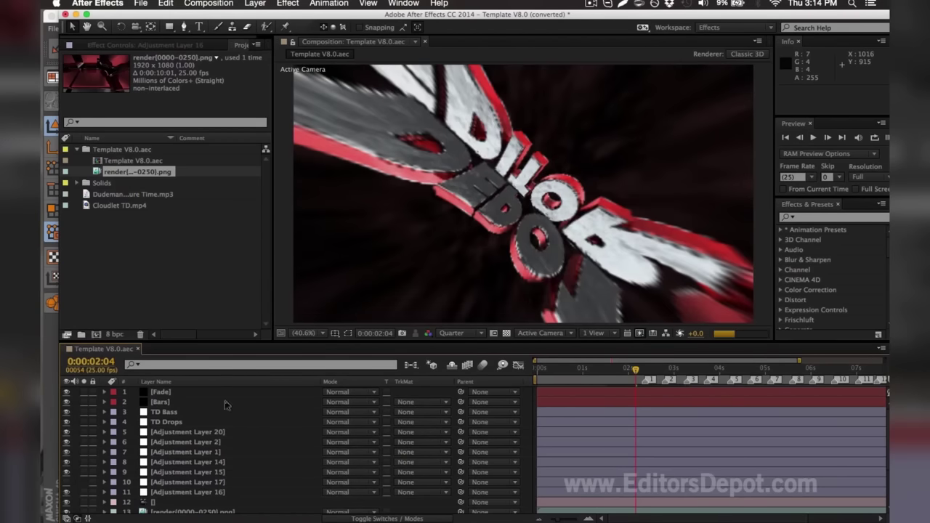
Step: Select Adjustment Layer 17 and set the current time to 0:00:03:08
{"action": "mouse_move", "coordinate": [670, 365]}
{"action": "left_mouse_down"}
{"action": "mouse_move", "coordinate": [690, 367]}
{"action": "mouse_move", "coordinate": [680, 367]}
{"action": "left_mouse_up"}
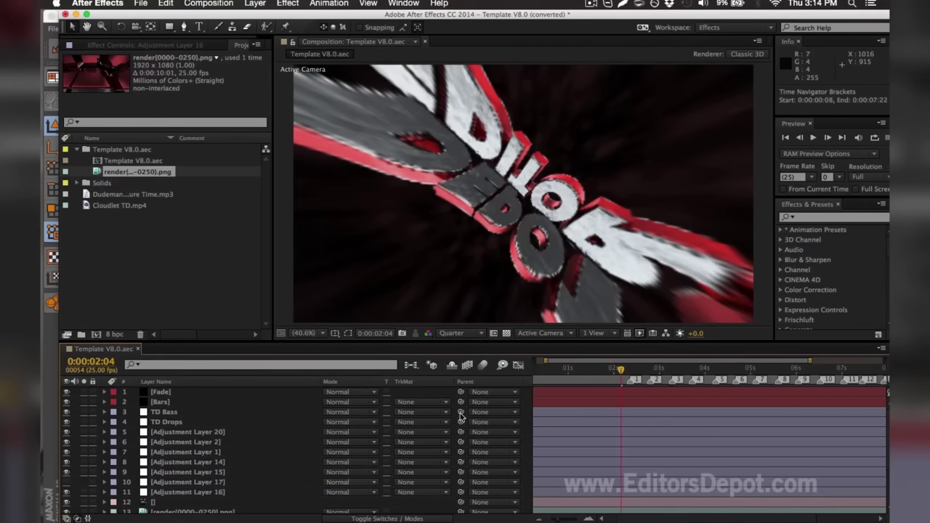
{"action": "left_click", "coordinate": [180, 481]}
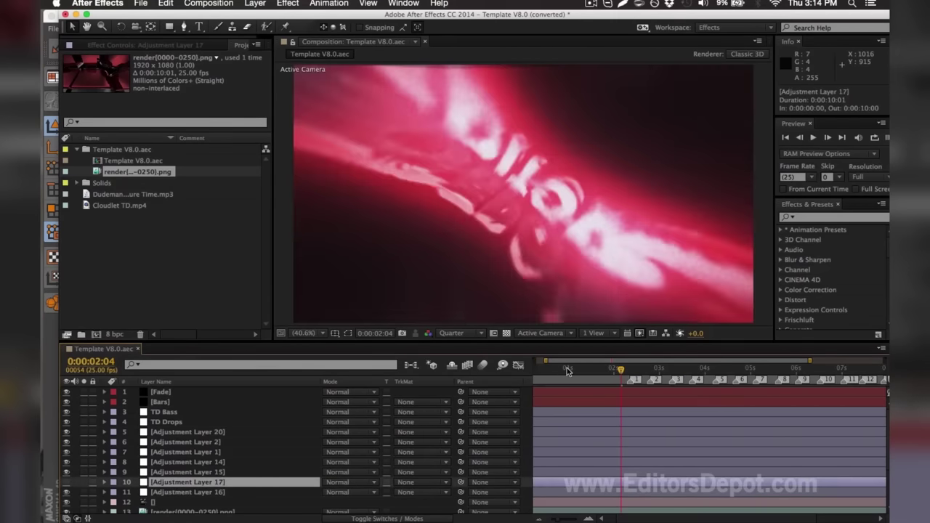
{"action": "left_click", "coordinate": [674, 369]}
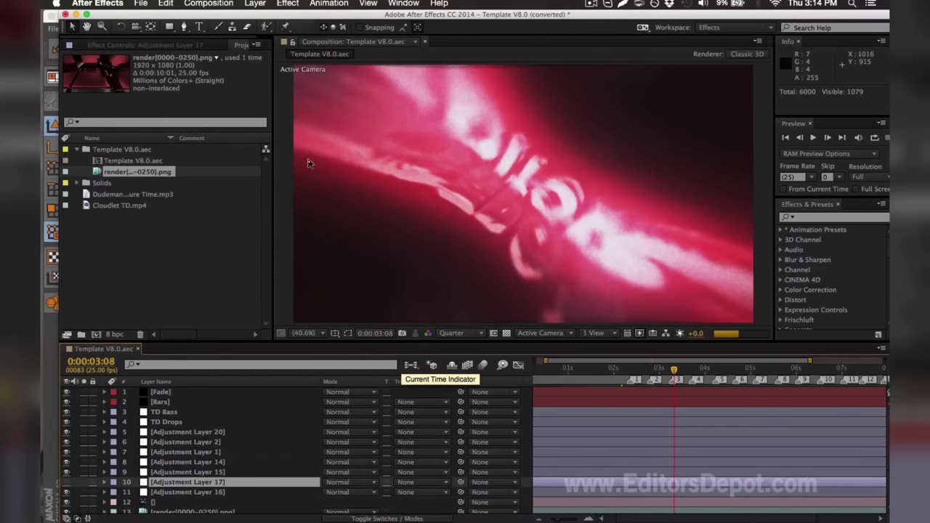
{"action": "left_click", "coordinate": [209, 3]}
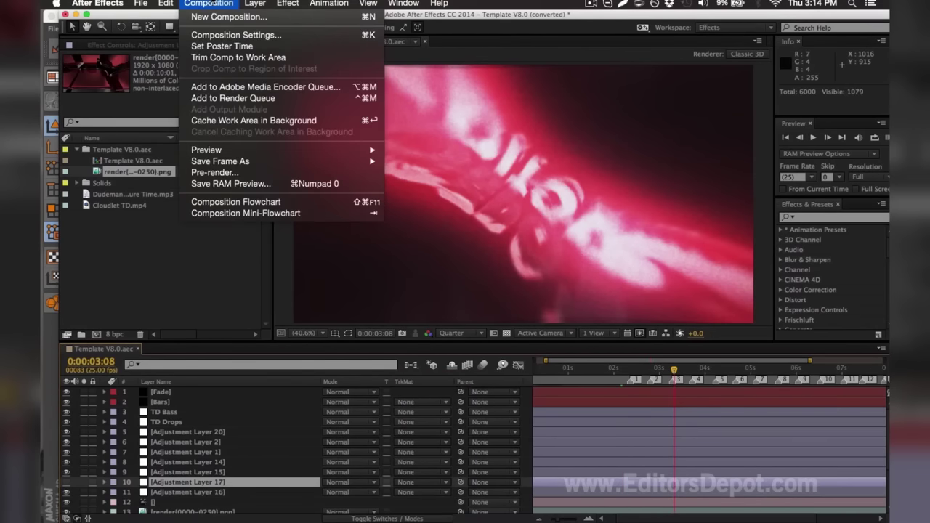
Step: Add the Template V8.0 composition to the Adobe Media Encoder render queue
{"action": "left_click", "coordinate": [229, 87]}
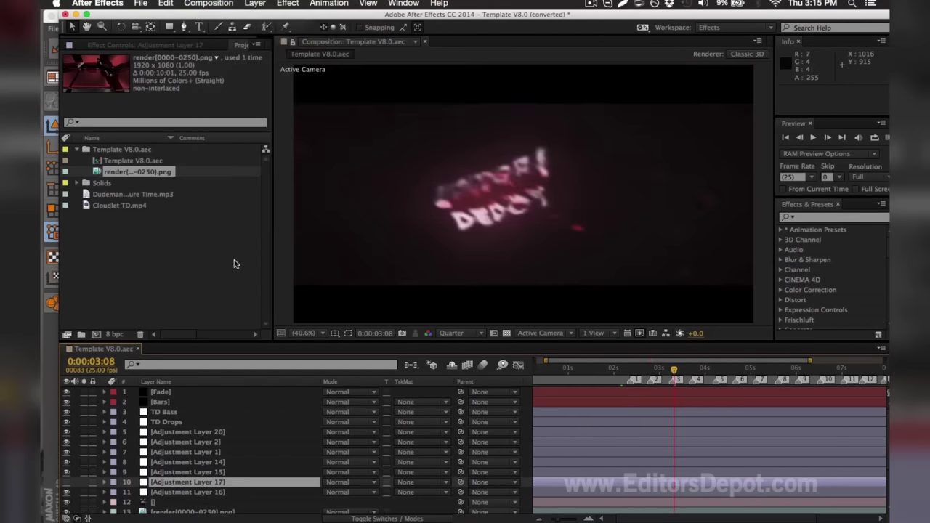